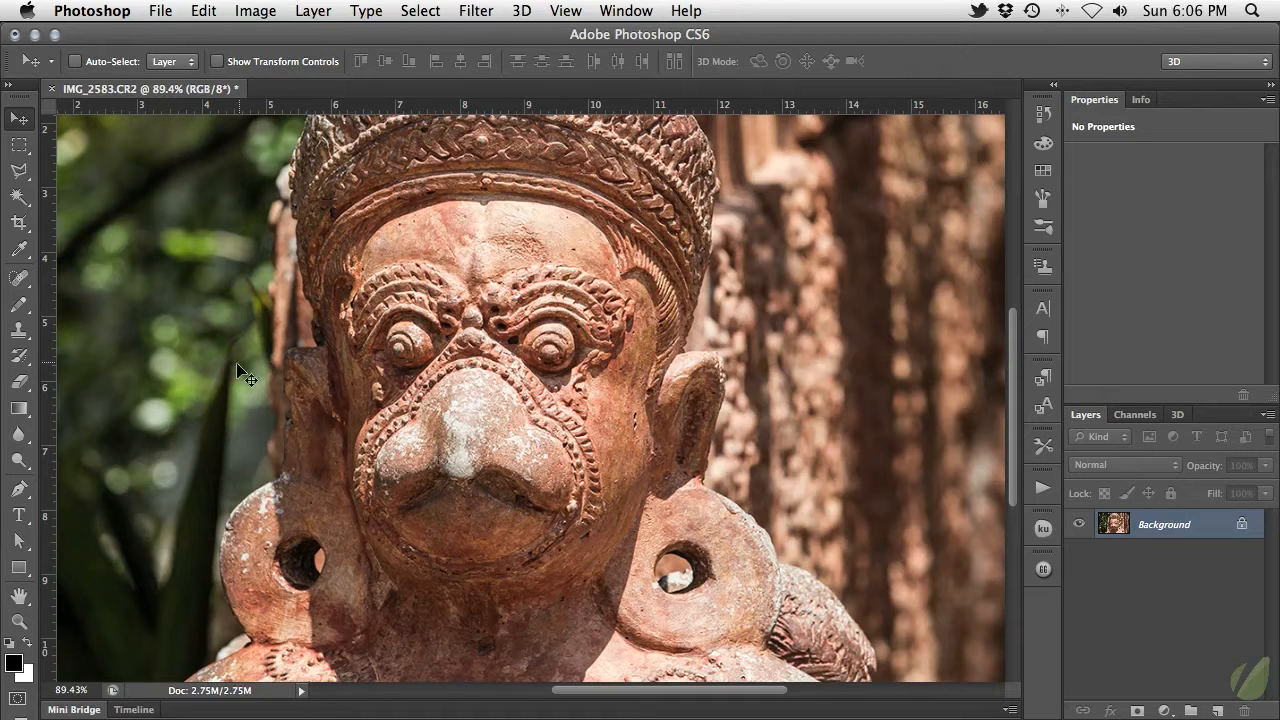
Activate the standard Pen tool and keep its drawing mode set to Path.
{"action": "left_click", "coordinate": [19, 491]}
{"action": "left_click", "coordinate": [19, 495]}
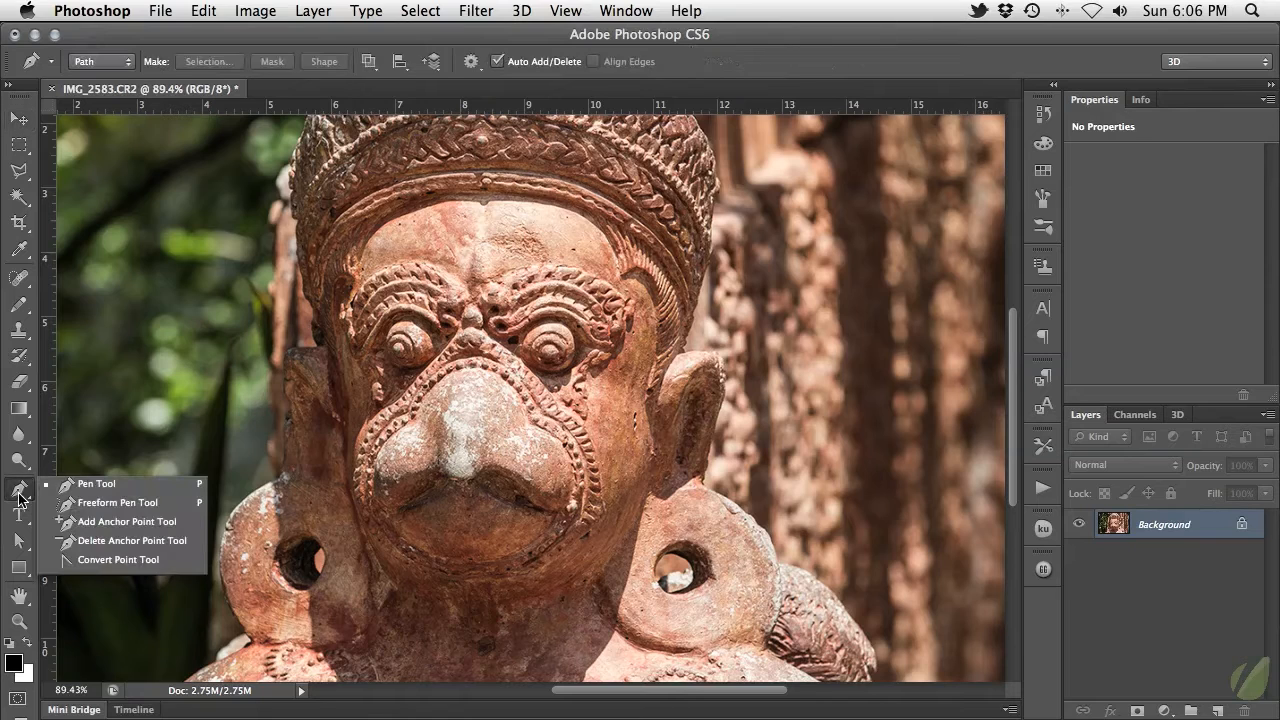
{"action": "left_click", "coordinate": [151, 487]}
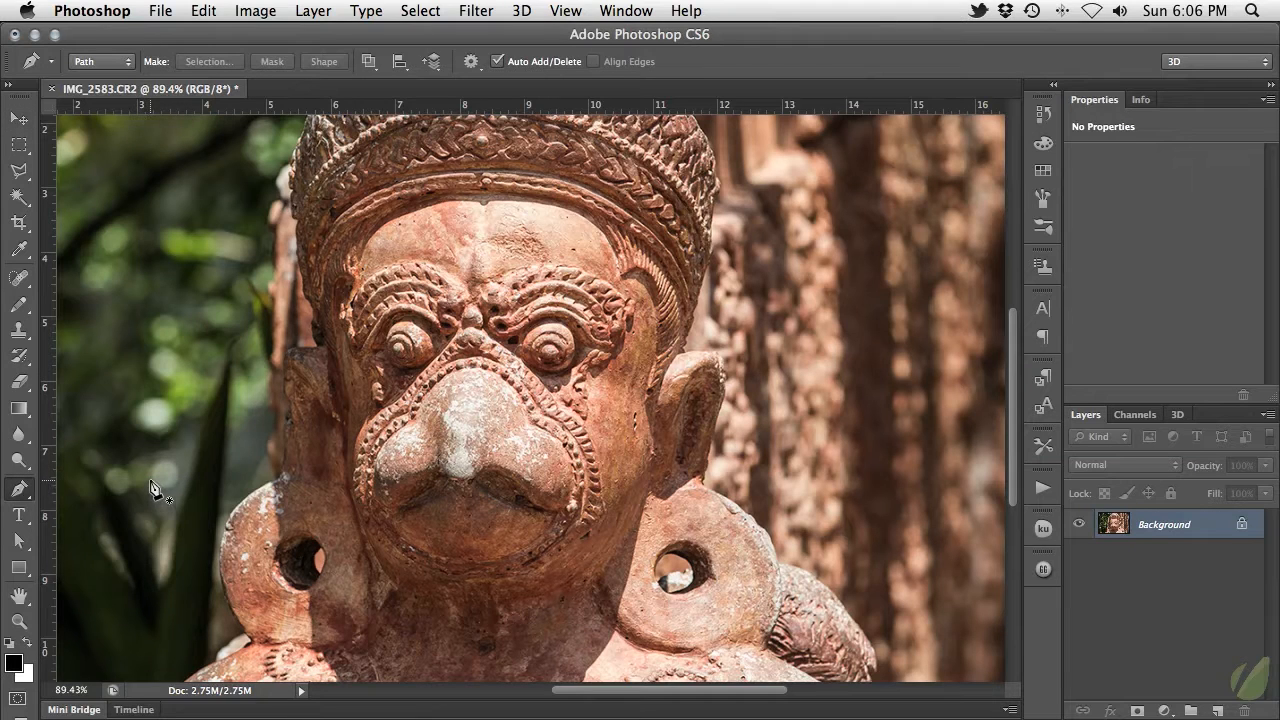
{"action": "left_click", "coordinate": [128, 66]}
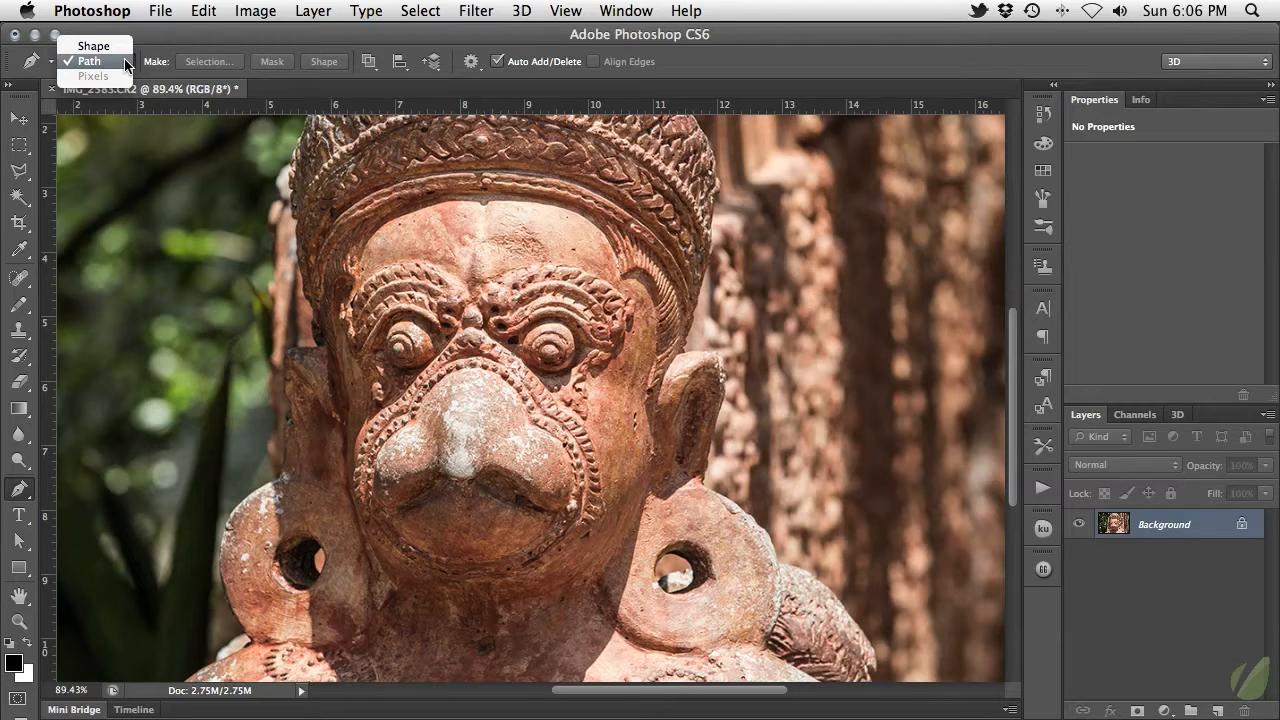
{"action": "left_click", "coordinate": [125, 62]}
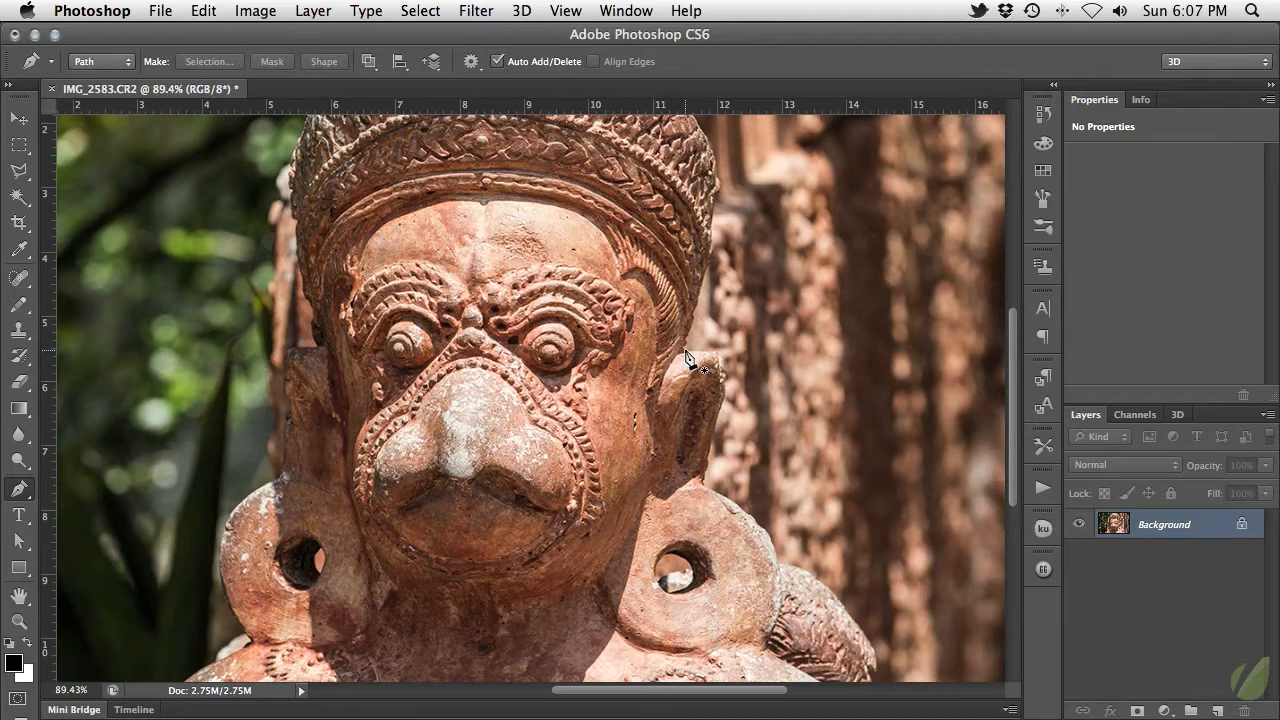
Start a path where the headdress meets the statue's right-hand ear and trace the ear's outer edge down to the earring.
{"action": "left_click_drag", "start_coordinate": [686, 352], "coordinate": [687, 377]}
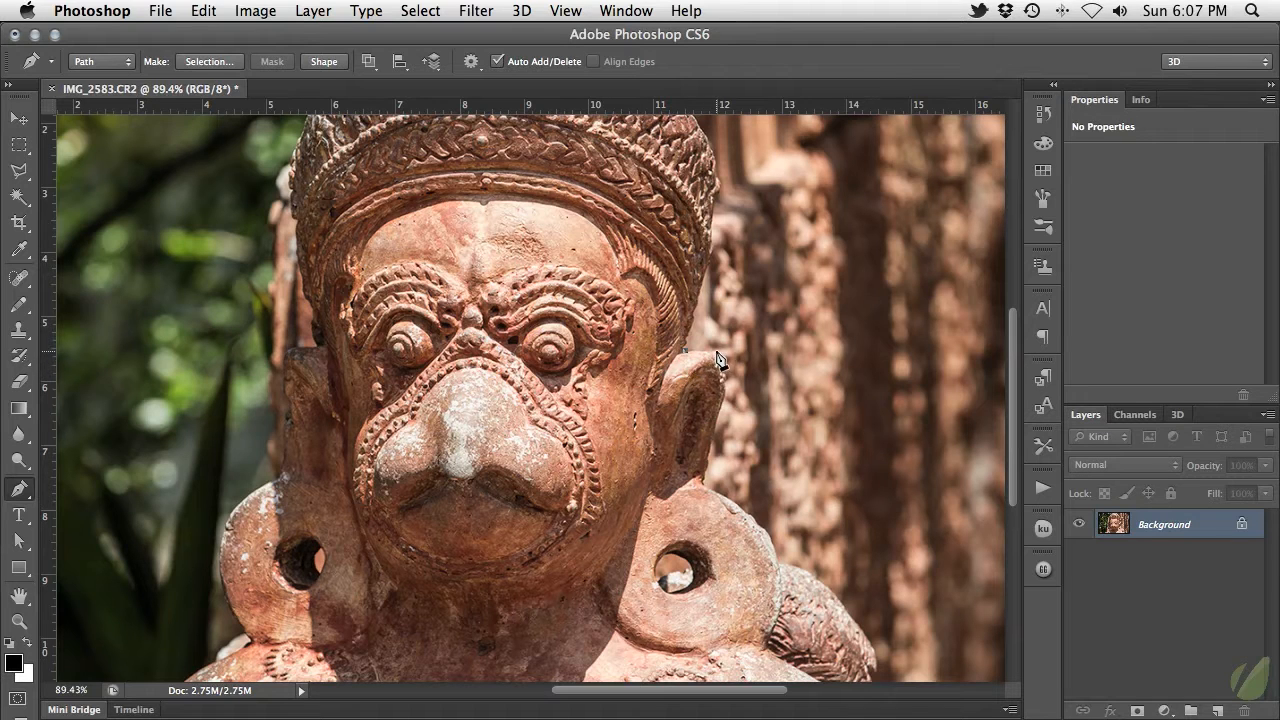
{"action": "left_click", "coordinate": [716, 356]}
{"action": "left_click_drag", "start_coordinate": [726, 389], "coordinate": [721, 415]}
{"action": "left_click_drag", "start_coordinate": [704, 511], "coordinate": [703, 535]}
Curve the path around the right-hand earring to the shoulder ornament, undoing the first anchor and redrawing it with longer handles.
{"action": "left_click", "coordinate": [780, 568]}
{"action": "mouse_move", "coordinate": [780, 568]}
{"action": "left_mouse_down"}
{"action": "mouse_move", "coordinate": [796, 613]}
{"action": "mouse_move", "coordinate": [821, 592]}
{"action": "mouse_move", "coordinate": [746, 605]}
{"action": "mouse_move", "coordinate": [790, 615]}
{"action": "mouse_move", "coordinate": [811, 565]}
{"action": "mouse_move", "coordinate": [773, 604]}
{"action": "mouse_move", "coordinate": [806, 645]}
{"action": "mouse_move", "coordinate": [788, 584]}
{"action": "left_mouse_up"}
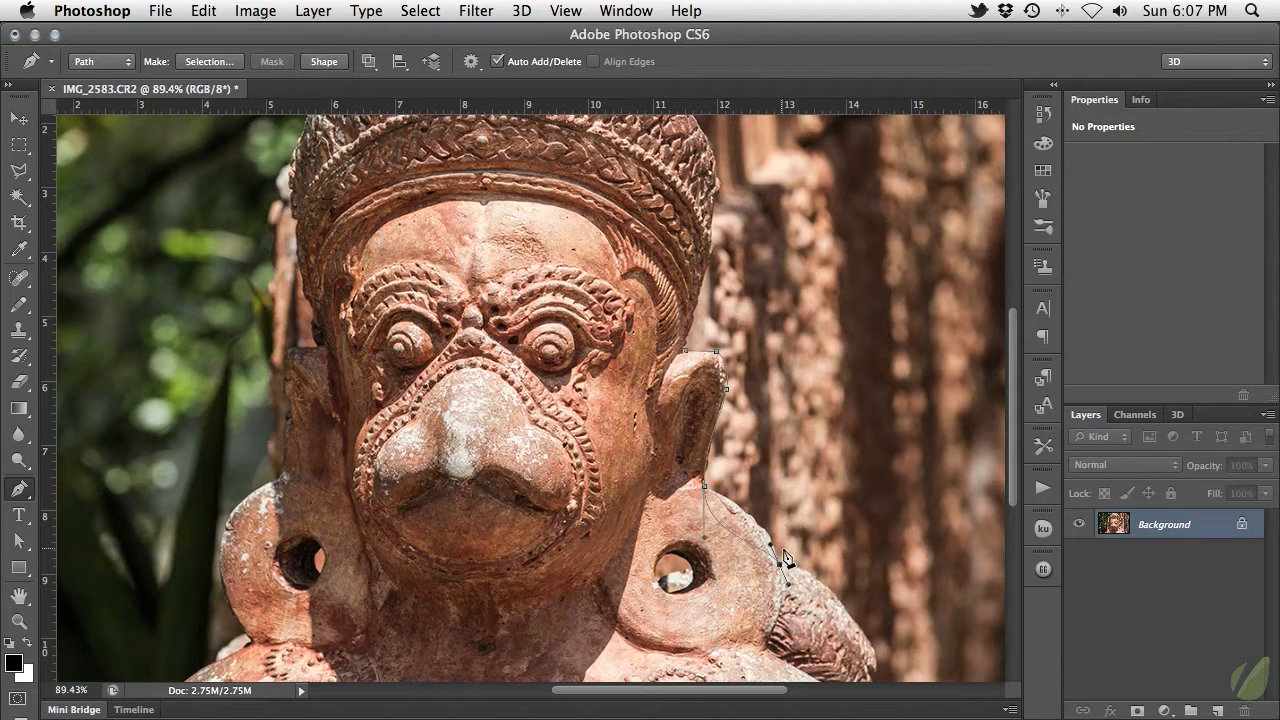
{"action": "key", "text": "super+z"}
{"action": "left_click_drag", "start_coordinate": [779, 563], "coordinate": [796, 621]}
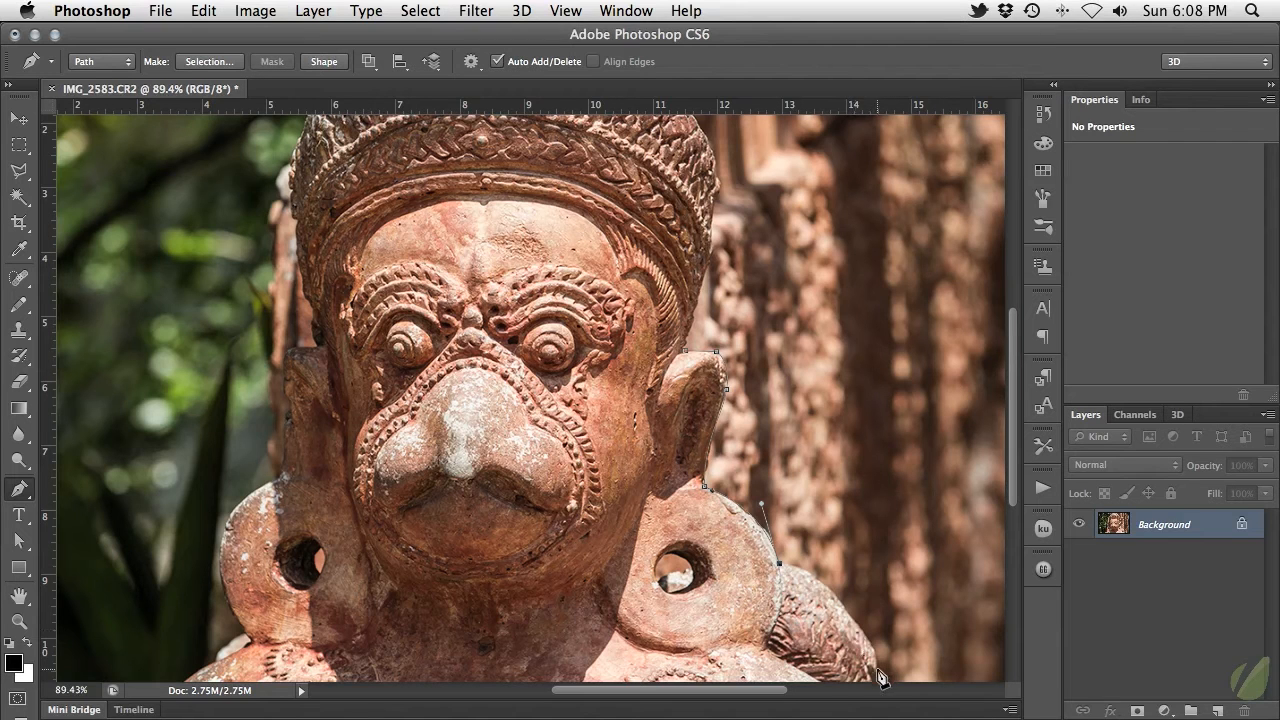
Continue the path with a curve over the right-hand shoulder ornament, removing the outgoing handle near the image's bottom edge.
{"action": "left_click_drag", "start_coordinate": [878, 675], "coordinate": [909, 669]}
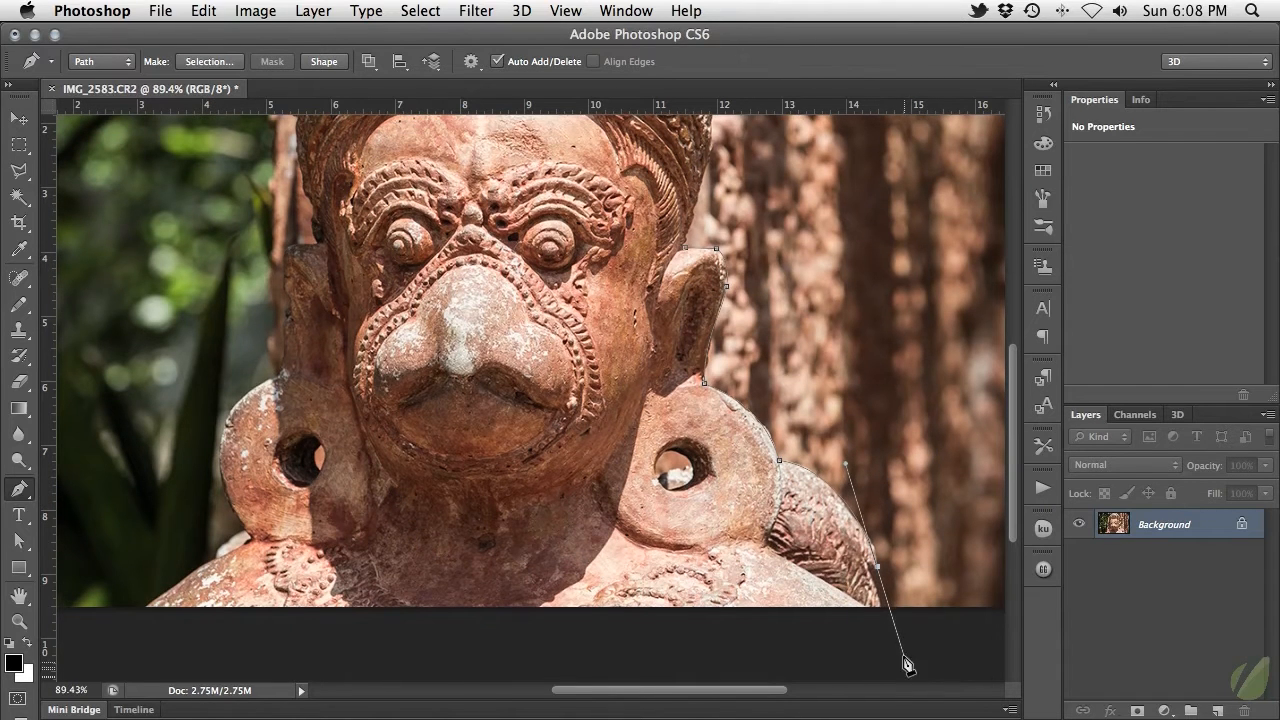
{"action": "left_click", "coordinate": [878, 567], "text": "alt"}
{"action": "left_click", "coordinate": [872, 577]}
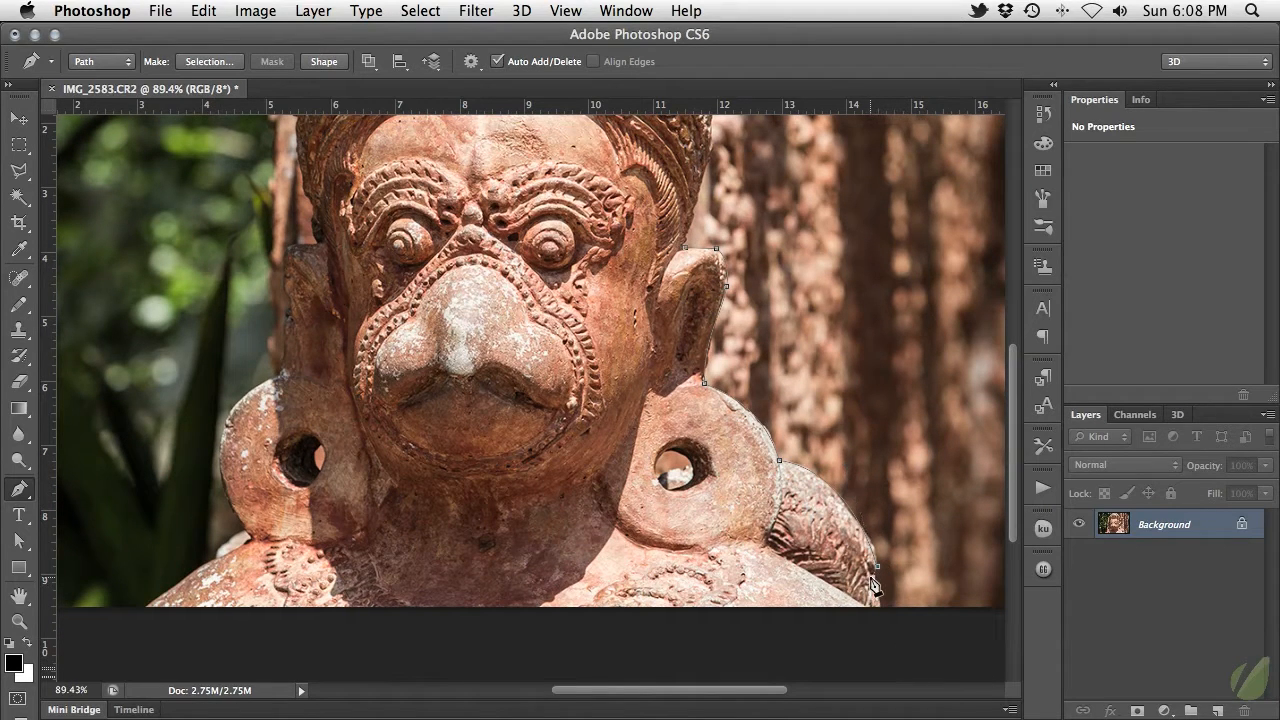
{"action": "left_click", "coordinate": [881, 608]}
Enable the Pen tool's Rubber Band preview and run the path along the image's bottom edge to the left-hand shoulder.
{"action": "left_click", "coordinate": [471, 66]}
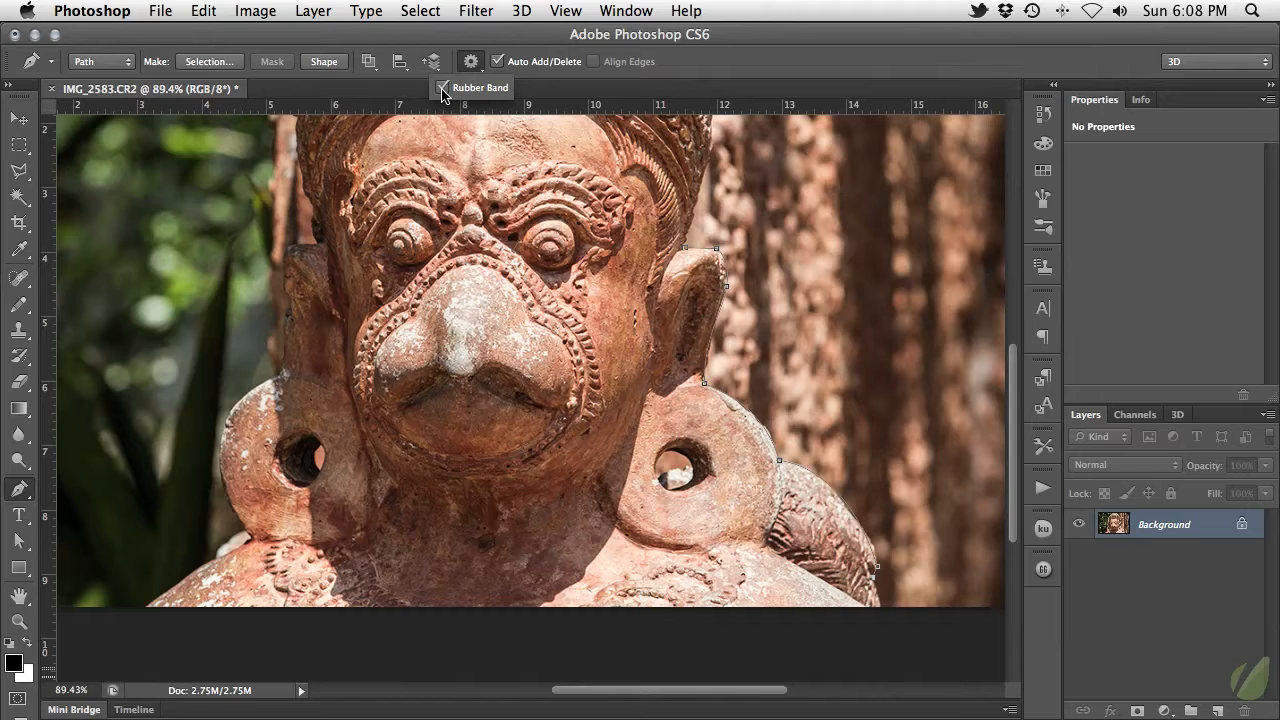
{"action": "left_click", "coordinate": [443, 90]}
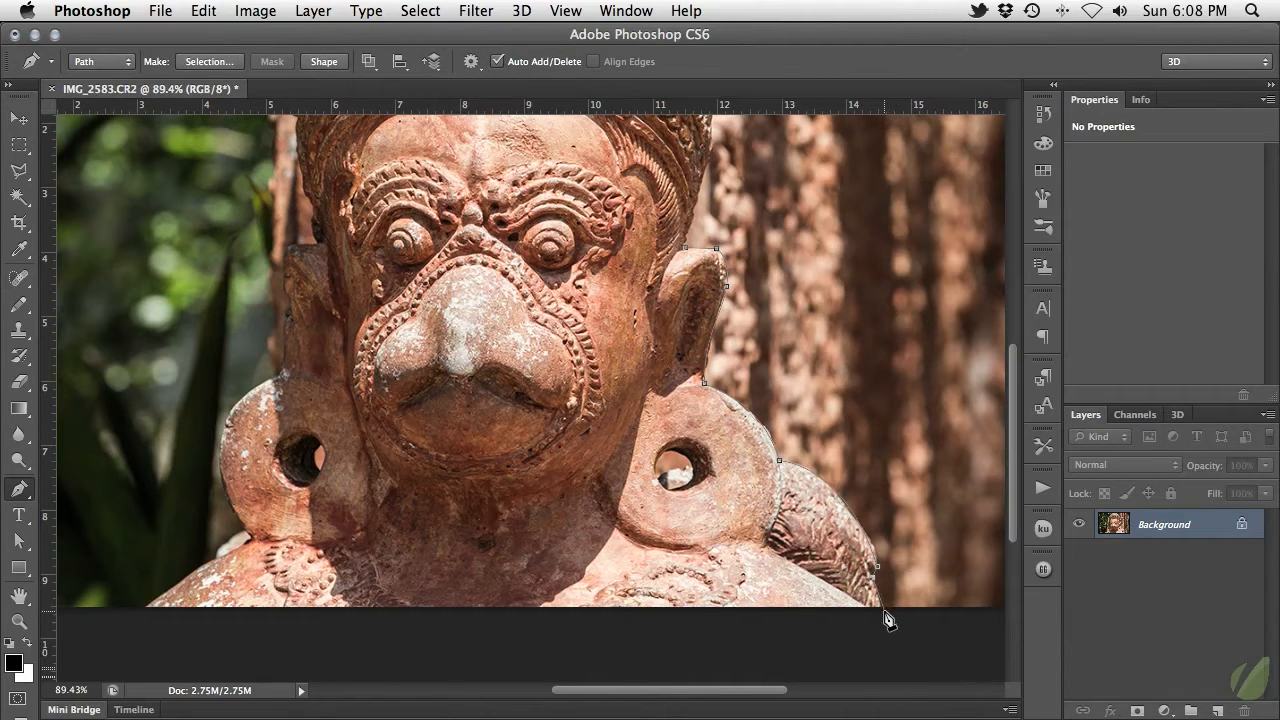
{"action": "left_click", "coordinate": [883, 609]}
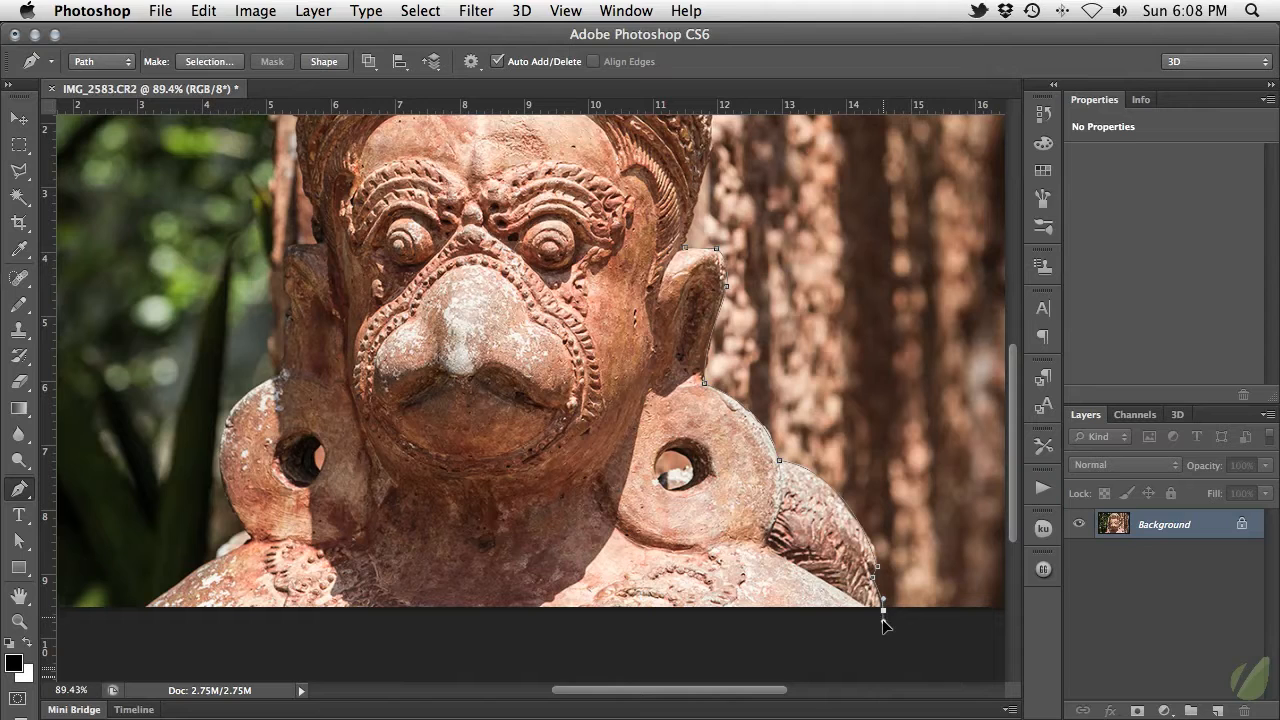
{"action": "left_click", "coordinate": [141, 609]}
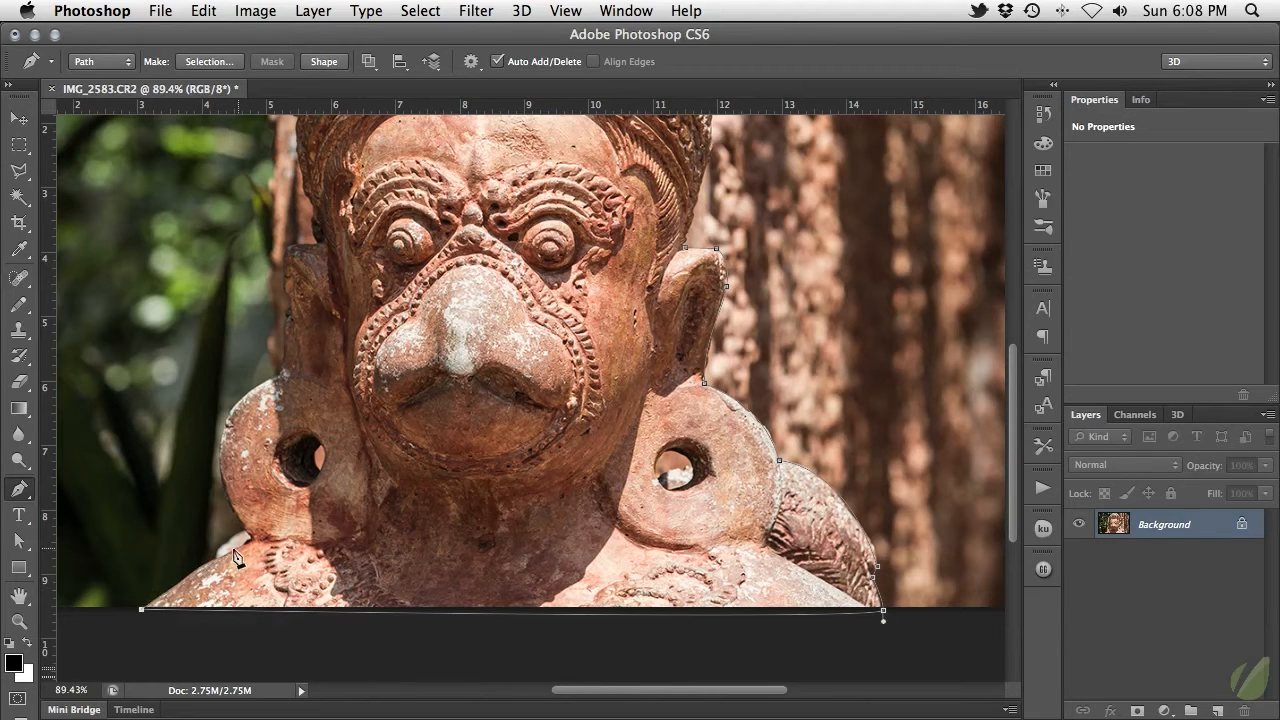
Trace the path up the left-hand shoulder and around the outer curve of the left-hand earring.
{"action": "left_click_drag", "start_coordinate": [251, 541], "coordinate": [297, 523]}
{"action": "left_click", "coordinate": [251, 542]}
{"action": "left_click_drag", "start_coordinate": [221, 439], "coordinate": [232, 387]}
{"action": "left_click", "coordinate": [278, 375]}
Continue the path up around the left-hand ear and along the side of the head toward the headdress.
{"action": "left_click", "coordinate": [287, 311]}
{"action": "left_click", "coordinate": [291, 300]}
{"action": "left_click", "coordinate": [283, 287]}
{"action": "left_click", "coordinate": [284, 248]}
{"action": "left_click", "coordinate": [317, 243]}
{"action": "left_click", "coordinate": [312, 204]}
{"action": "left_click", "coordinate": [302, 190]}
Trace the path along the left-hand edge of the headdress up to the base of its crown.
{"action": "left_click_drag", "start_coordinate": [313, 198], "coordinate": [393, 307]}
{"action": "left_click", "coordinate": [378, 276]}
{"action": "left_click", "coordinate": [377, 224]}
{"action": "left_click_drag", "start_coordinate": [376, 203], "coordinate": [375, 326]}
{"action": "left_click", "coordinate": [371, 321]}
{"action": "left_click", "coordinate": [366, 314]}
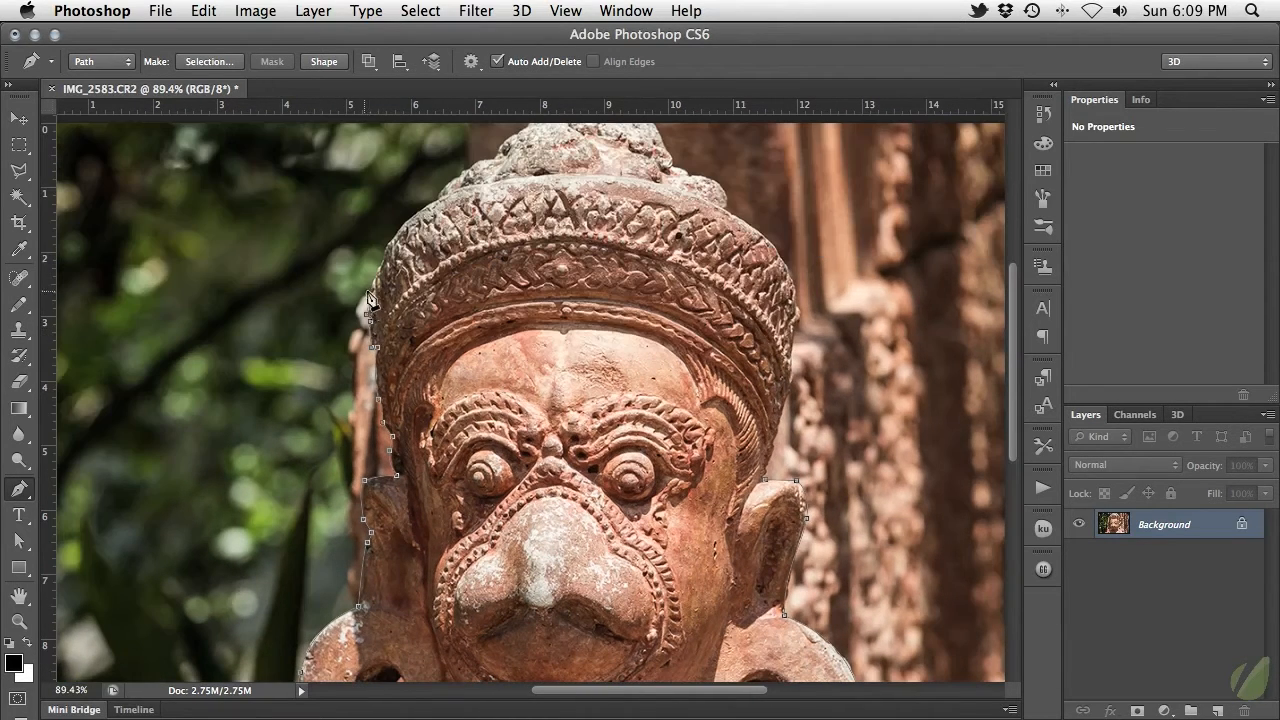
{"action": "left_click", "coordinate": [386, 247]}
{"action": "left_click", "coordinate": [438, 197]}
Trace the path around the crown on top of the headdress, following the image's top edge where it is cropped.
{"action": "left_click_drag", "start_coordinate": [472, 176], "coordinate": [474, 333]}
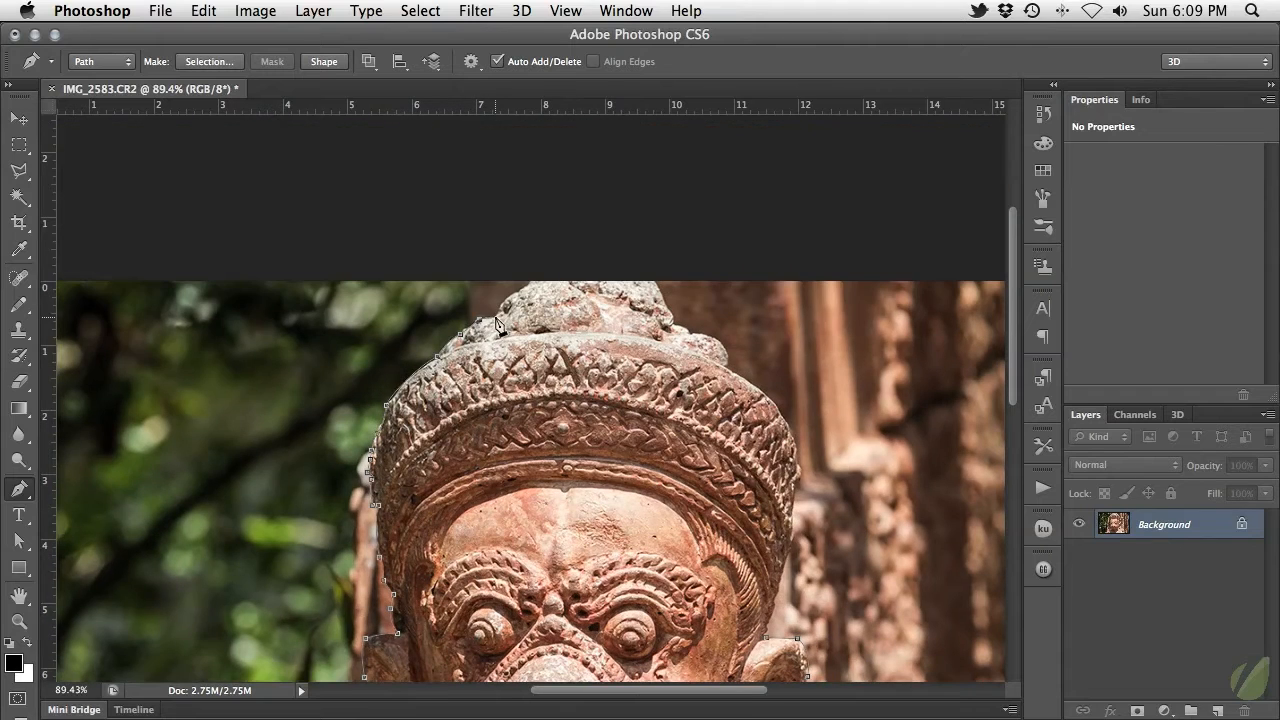
{"action": "left_click", "coordinate": [532, 280]}
{"action": "left_click", "coordinate": [653, 281]}
{"action": "left_click", "coordinate": [670, 310]}
{"action": "left_click", "coordinate": [675, 323]}
{"action": "left_click", "coordinate": [689, 334]}
{"action": "left_click", "coordinate": [729, 357]}
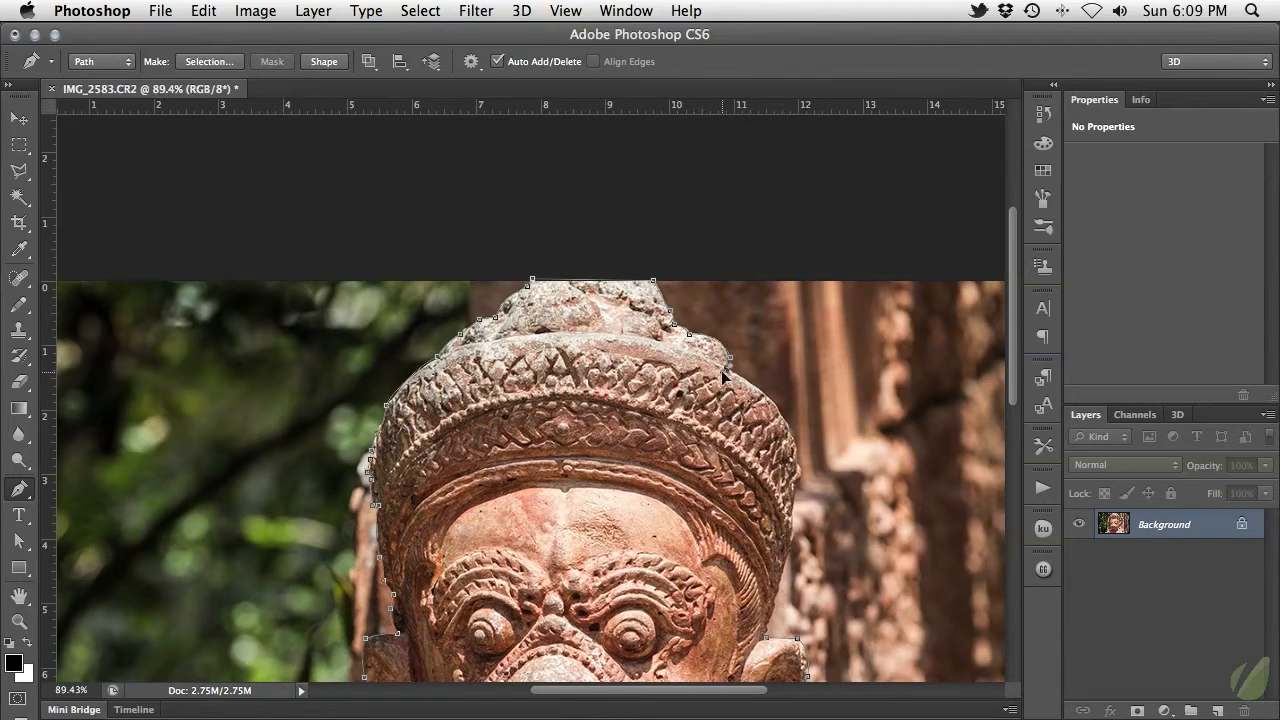
Trace down the right-hand side of the headdress and close the path at its starting point by the ear.
{"action": "left_click", "coordinate": [724, 370]}
{"action": "left_click_drag", "start_coordinate": [799, 461], "coordinate": [715, 494]}
{"action": "left_click", "coordinate": [795, 487]}
{"action": "left_click", "coordinate": [792, 526]}
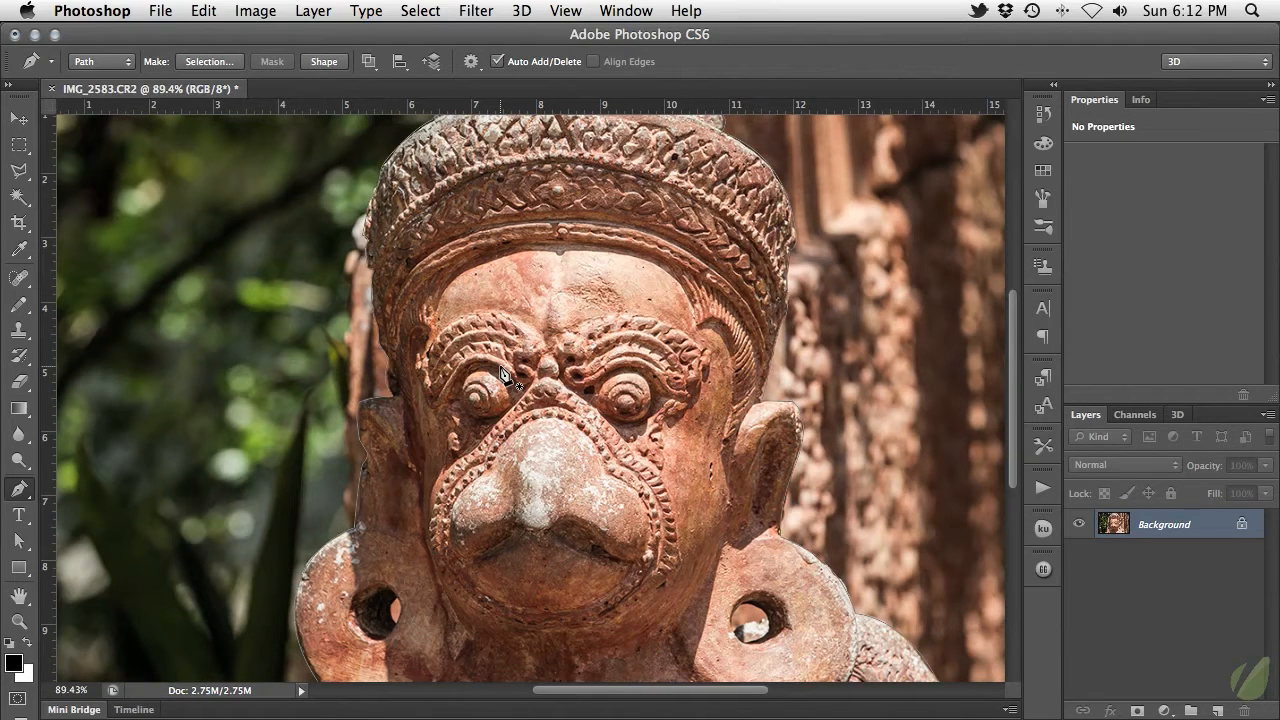
Set the path operation to Subtract Front Shape.
{"action": "scroll", "coordinate": [566, 453], "scroll_direction": "down", "scroll_amount": 5}
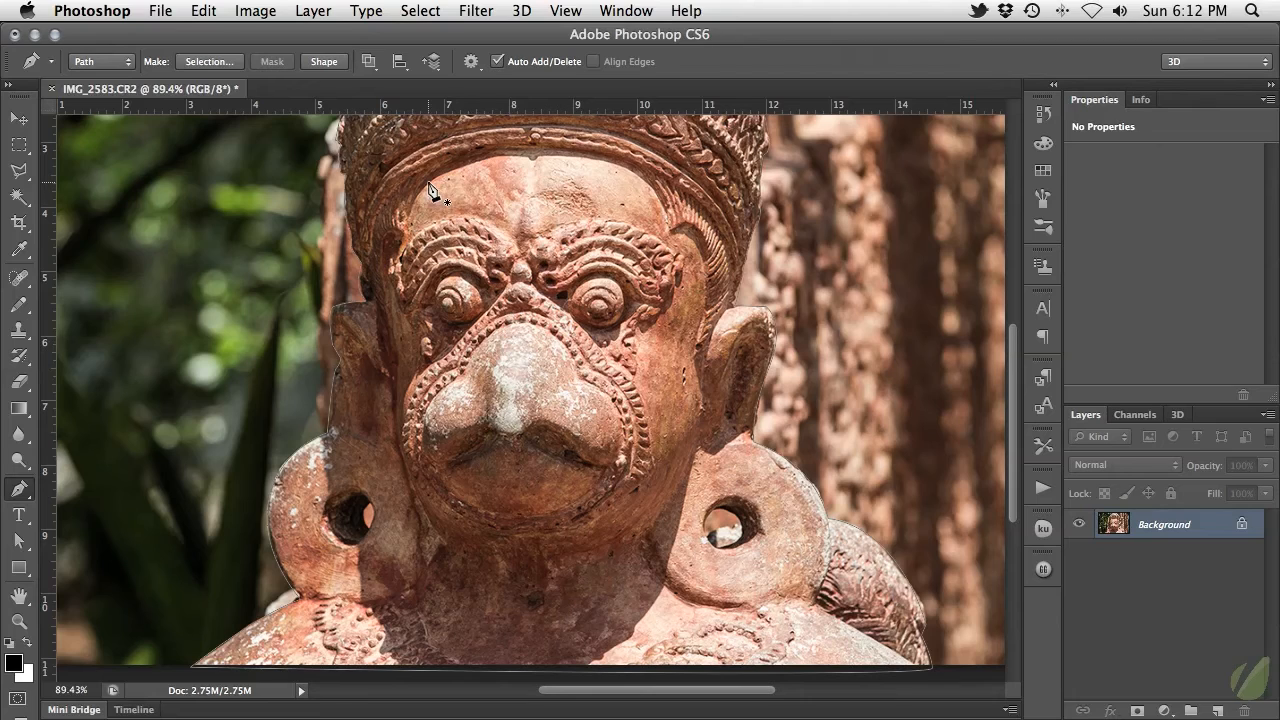
{"action": "left_click", "coordinate": [370, 63]}
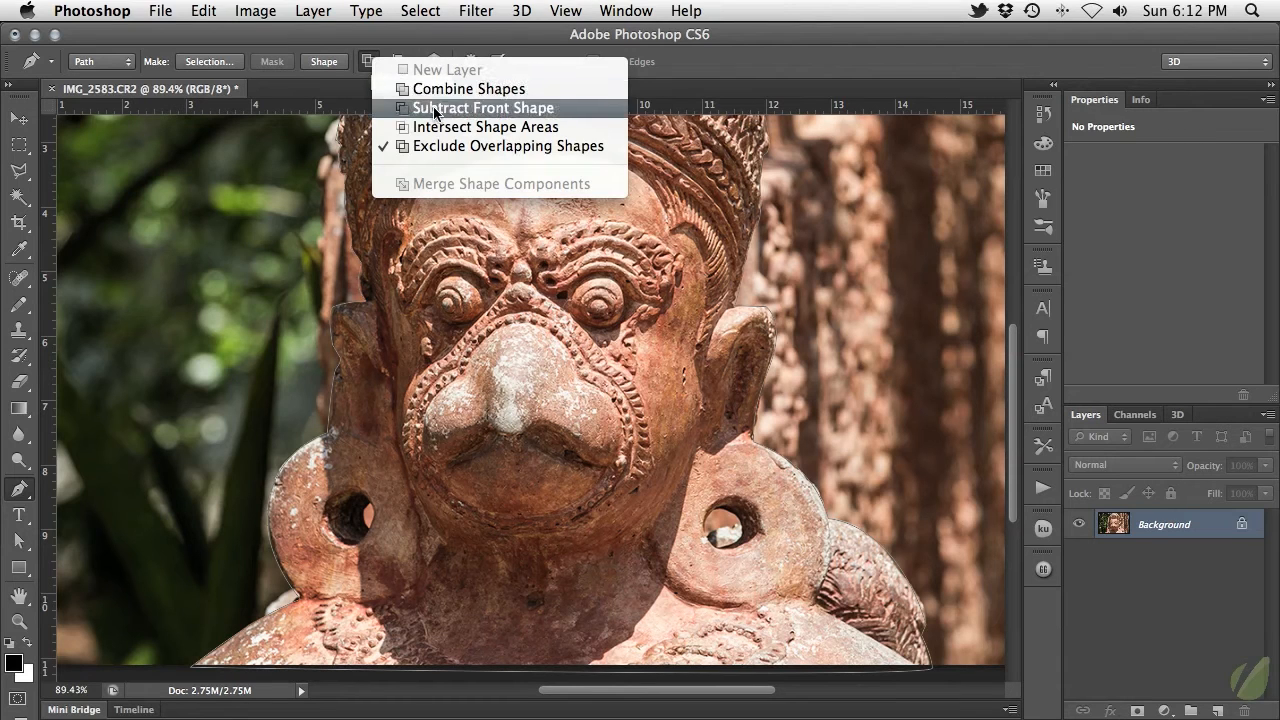
{"action": "left_click", "coordinate": [558, 110]}
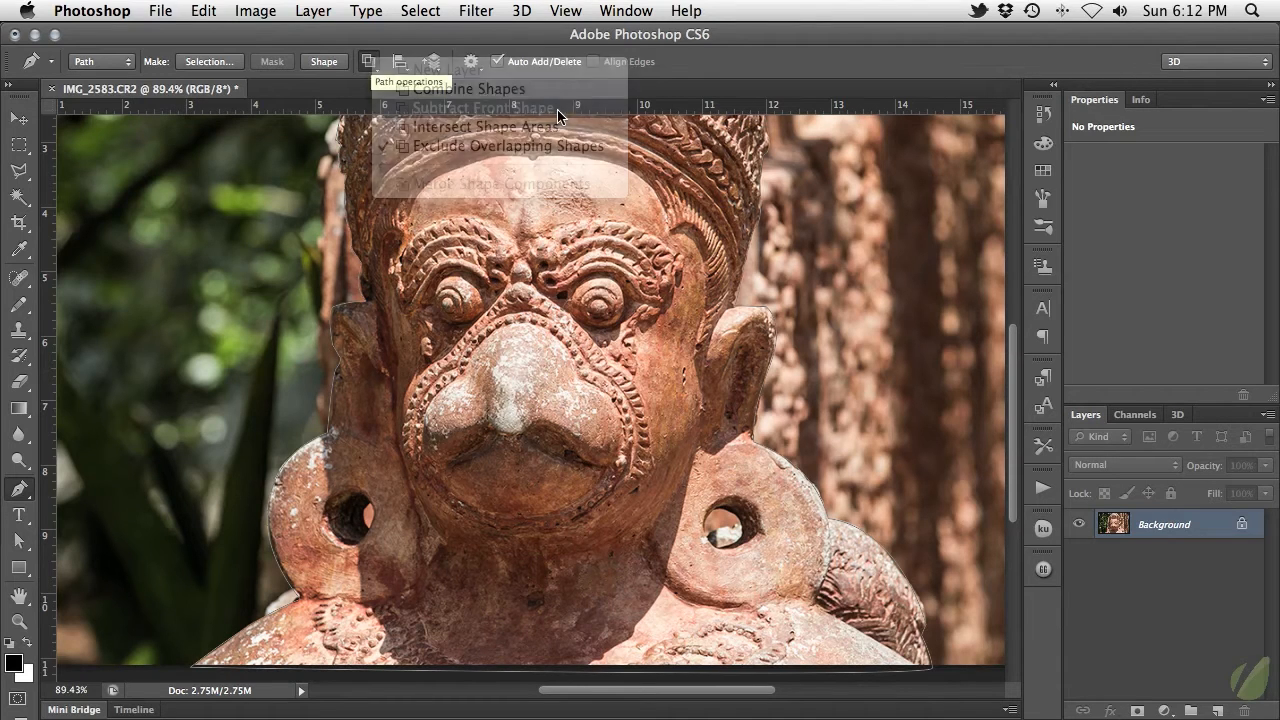
Trace closed subpaths around the background visible through the holes of the right-hand and left-hand earrings.
{"action": "left_click", "coordinate": [716, 513]}
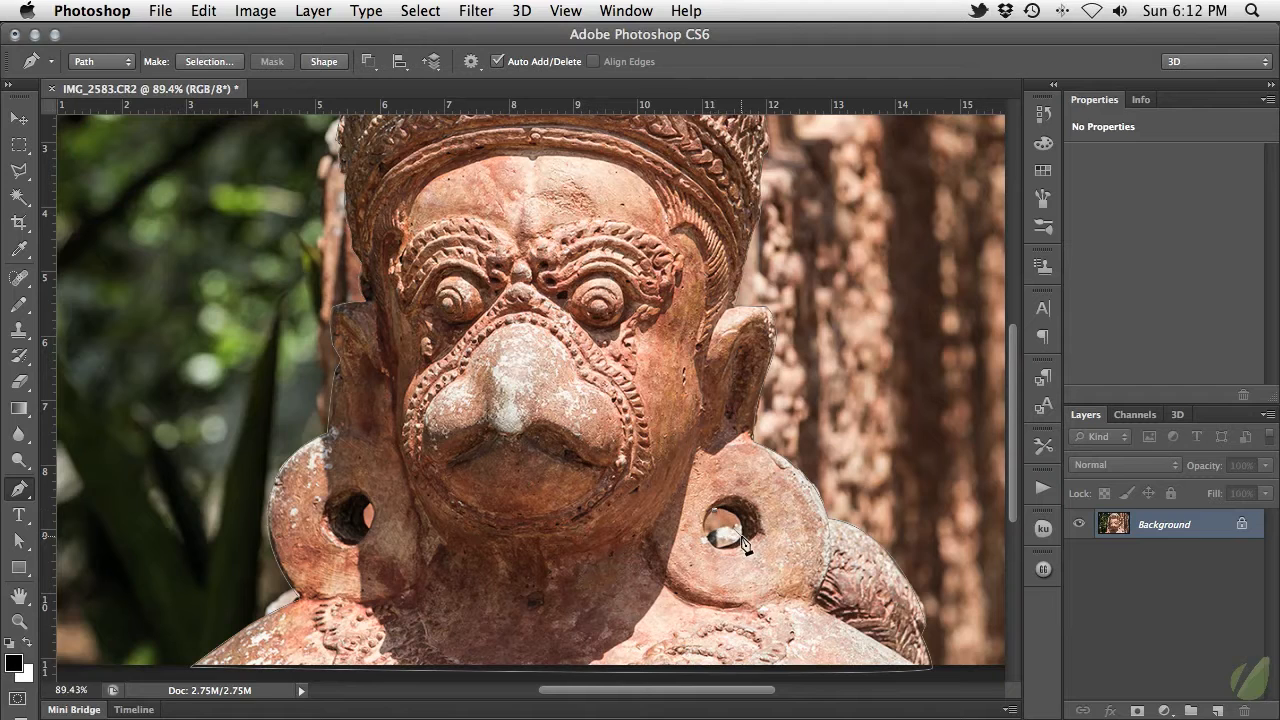
{"action": "mouse_move", "coordinate": [740, 539]}
{"action": "left_mouse_down"}
{"action": "mouse_move", "coordinate": [736, 572]}
{"action": "mouse_move", "coordinate": [718, 554]}
{"action": "mouse_move", "coordinate": [742, 562]}
{"action": "mouse_move", "coordinate": [737, 578]}
{"action": "mouse_move", "coordinate": [735, 557]}
{"action": "left_mouse_up"}
{"action": "left_click_drag", "start_coordinate": [714, 511], "coordinate": [738, 496]}
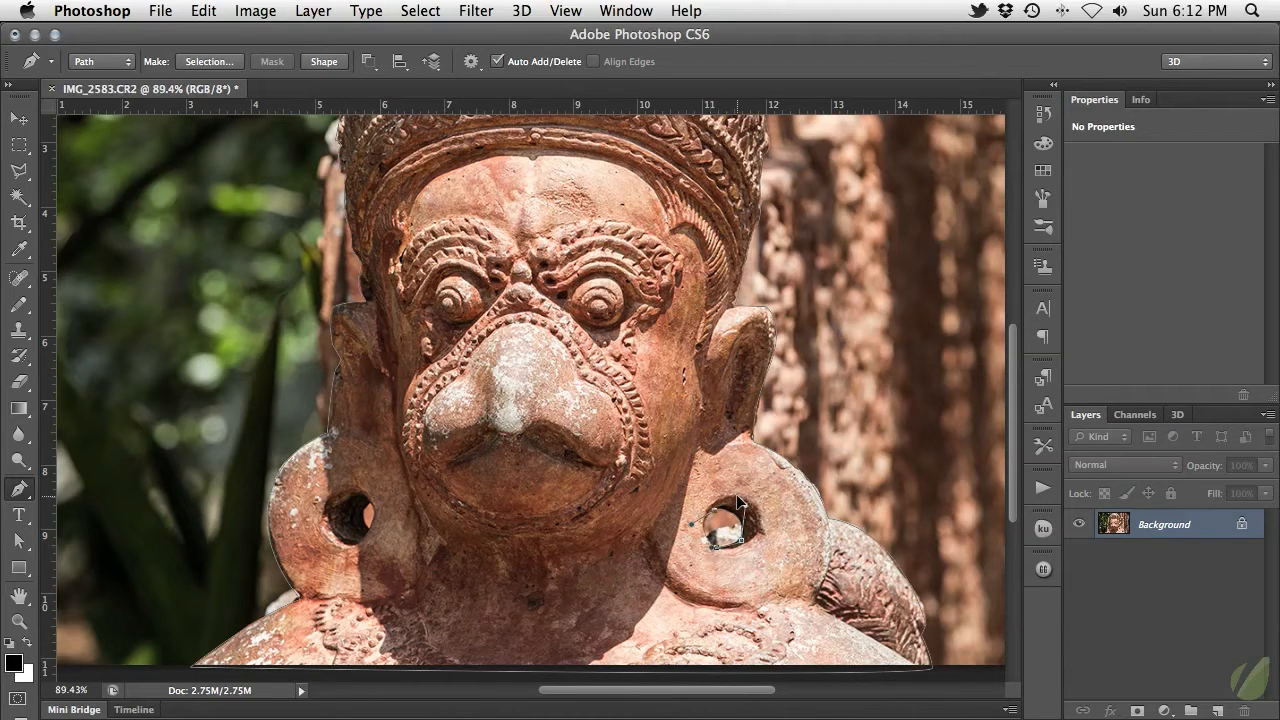
{"action": "left_click", "coordinate": [371, 503]}
{"action": "left_click_drag", "start_coordinate": [370, 530], "coordinate": [386, 546]}
{"action": "left_click", "coordinate": [371, 531], "text": "alt"}
Make a new anti-aliased selection from the path with a feather radius of 0 pixels.
{"action": "right_click", "coordinate": [329, 427]}
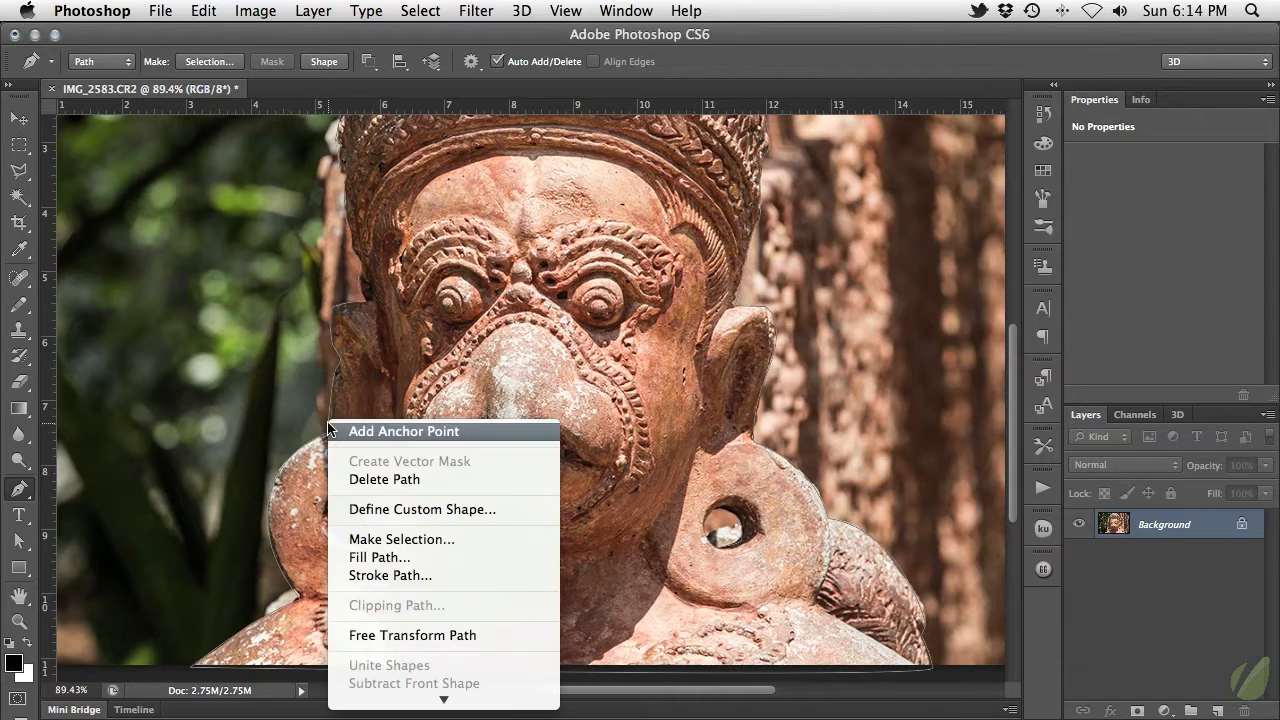
{"action": "left_click", "coordinate": [465, 540]}
{"action": "left_click_drag", "start_coordinate": [758, 351], "coordinate": [490, 308]}
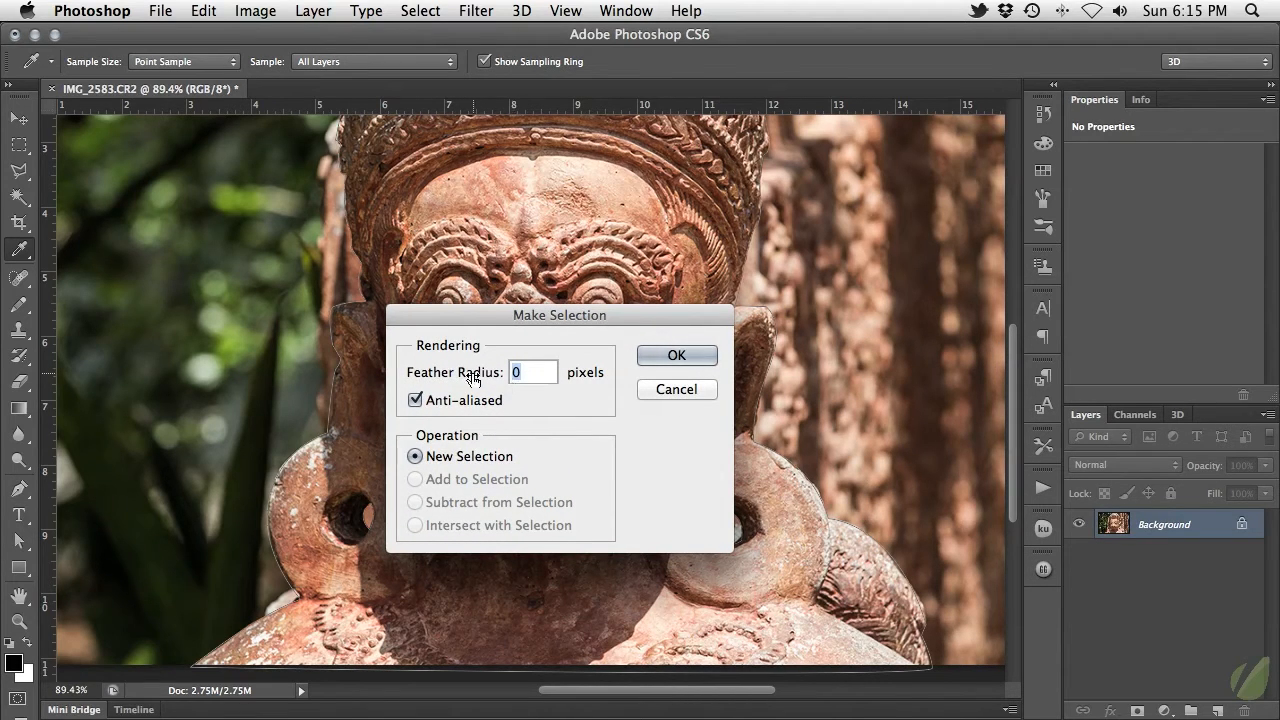
{"action": "left_click_drag", "start_coordinate": [472, 377], "coordinate": [514, 377]}
{"action": "type", "text": "0"}
{"action": "left_click", "coordinate": [676, 356]}
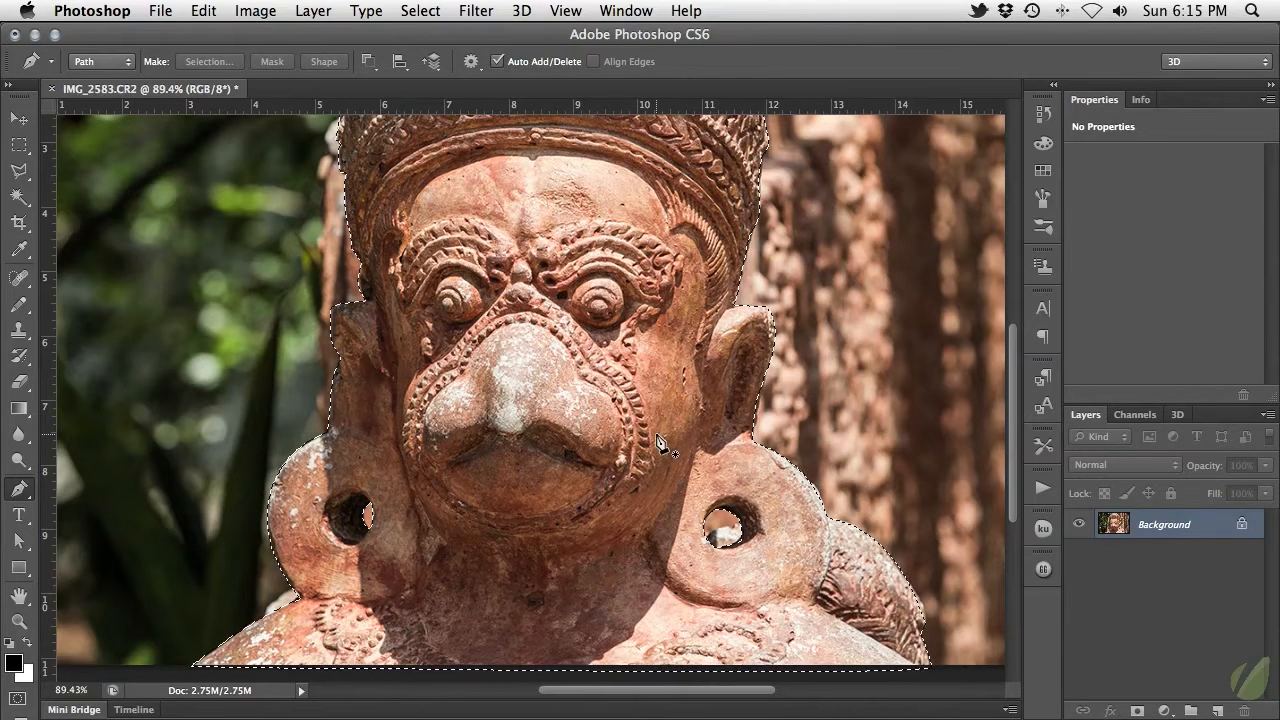
Switch to the Move tool and copy the selected statue from the background to a new layer.
{"action": "key", "text": "v"}
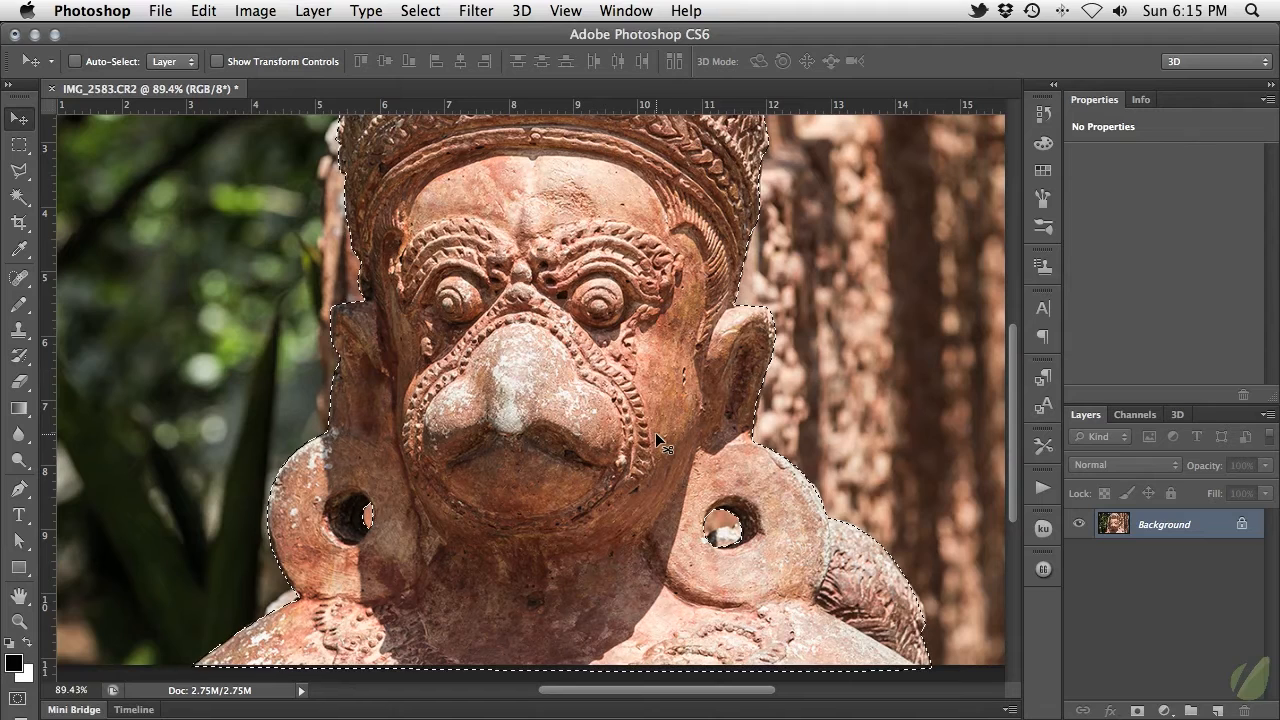
{"action": "key", "text": "super+j"}
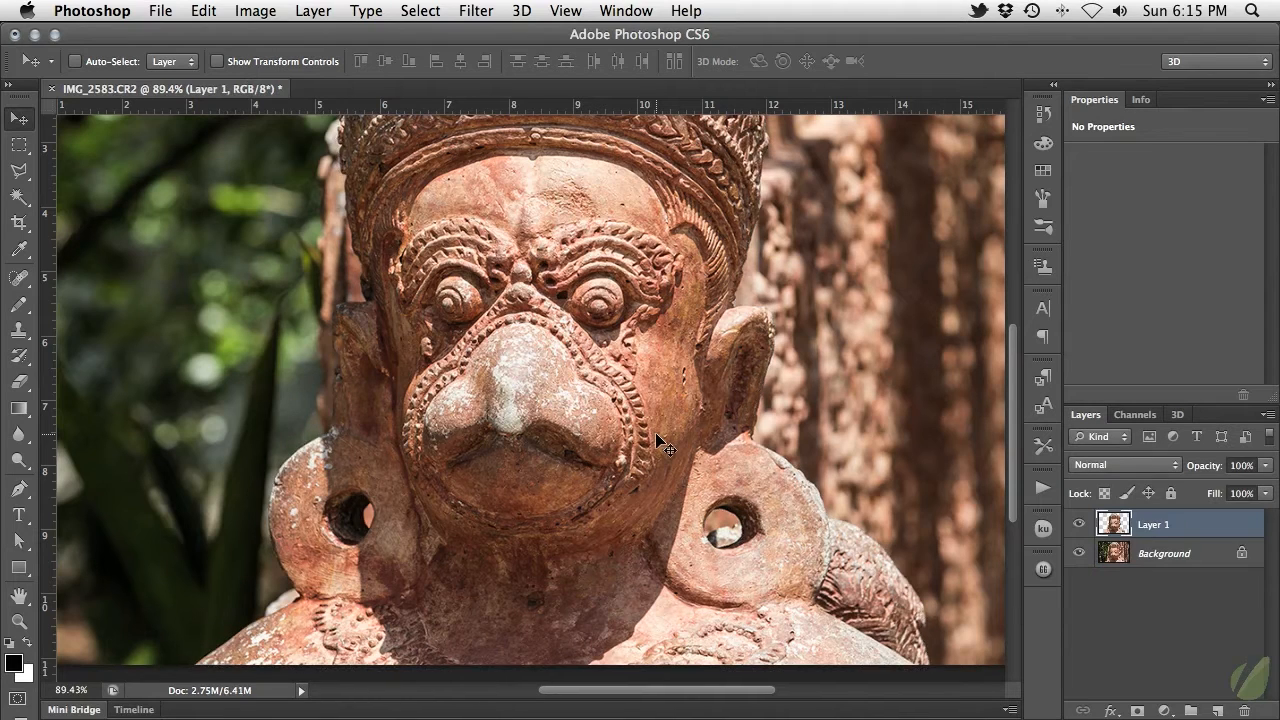
{"action": "left_click_drag", "start_coordinate": [656, 436], "coordinate": [625, 436]}
{"action": "key", "text": "super+minus"}
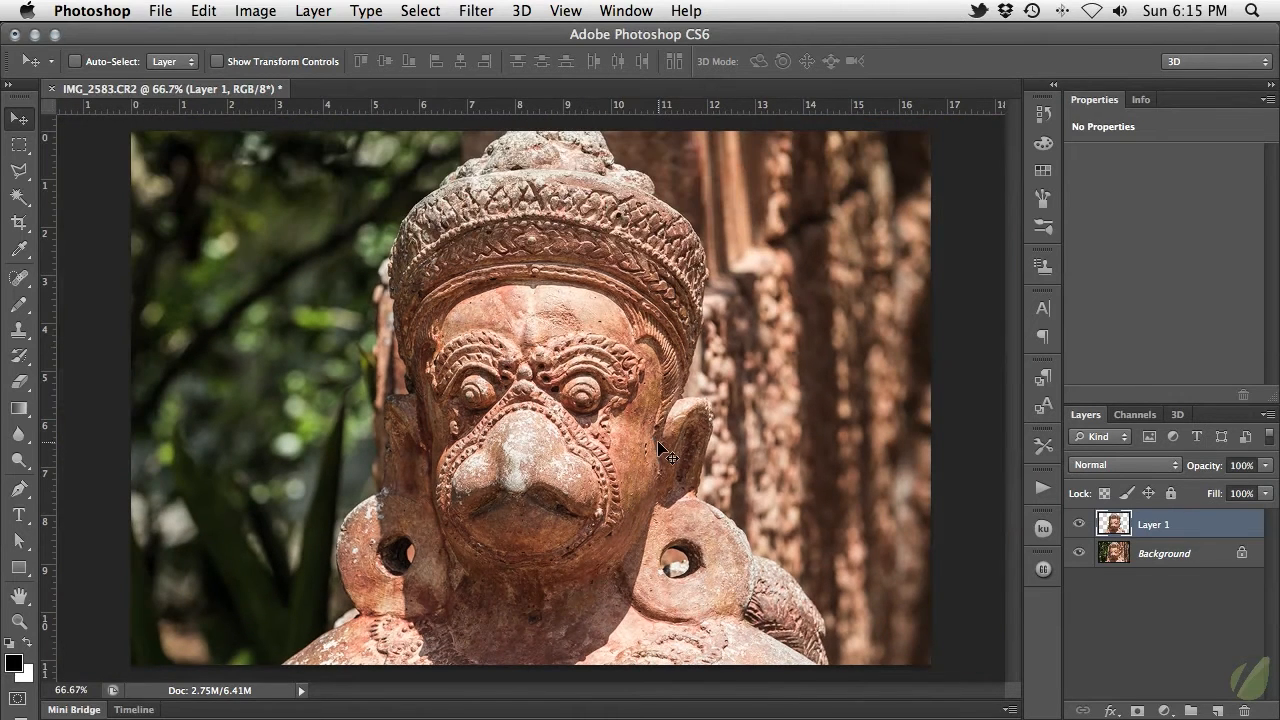